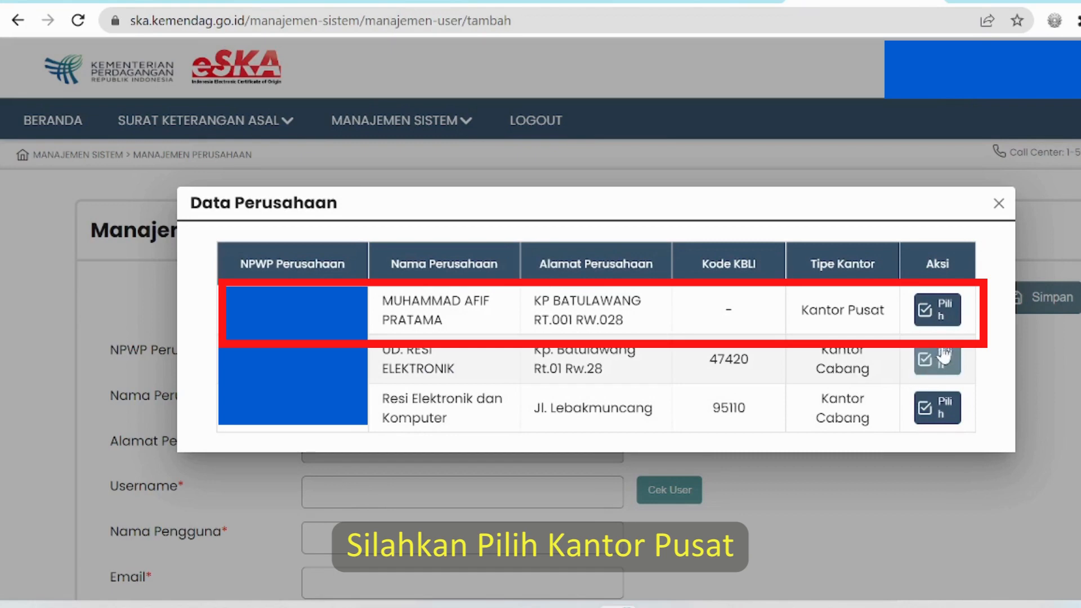
Step: Select the Kantor Pusat company for the new user so its name and address fill in
click(942, 311)
scroll(564, 394, down, 2)
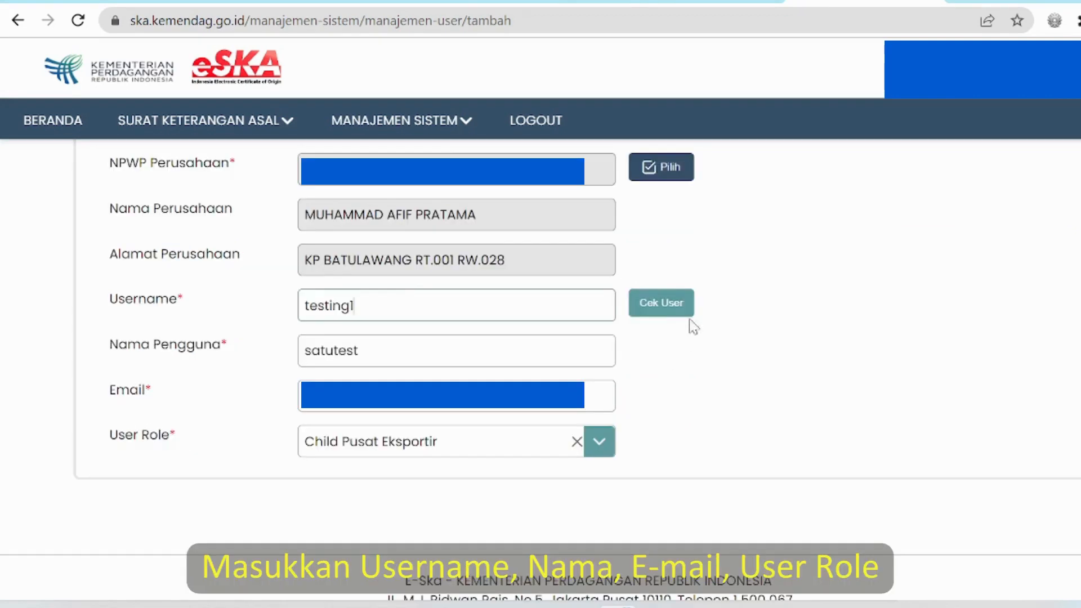
Step: Confirm username testing1 is available, then save the Child Pusat Eksportir user
click(687, 306)
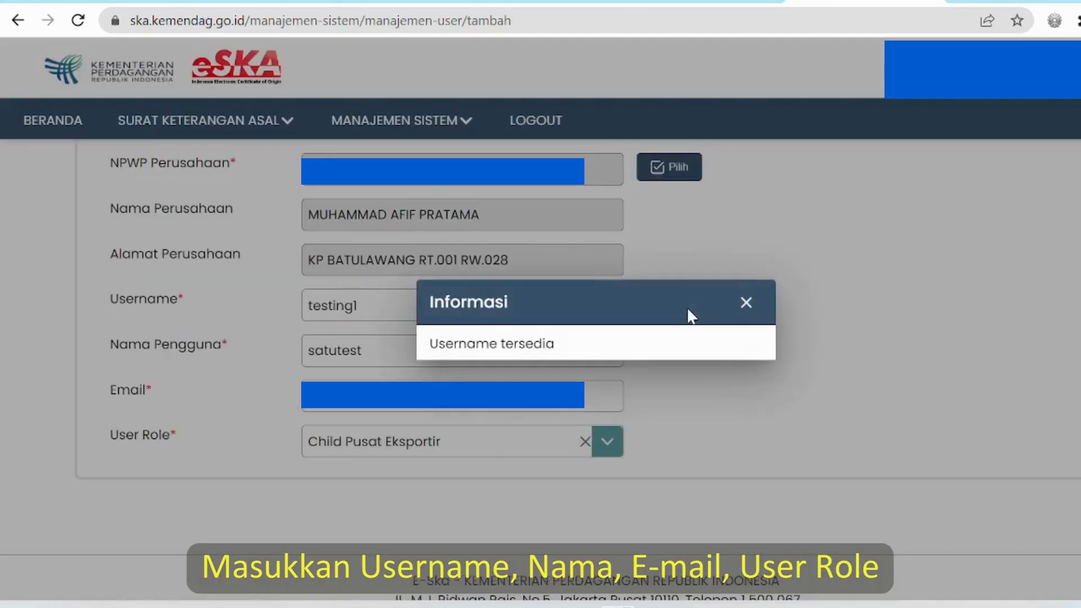
click(748, 309)
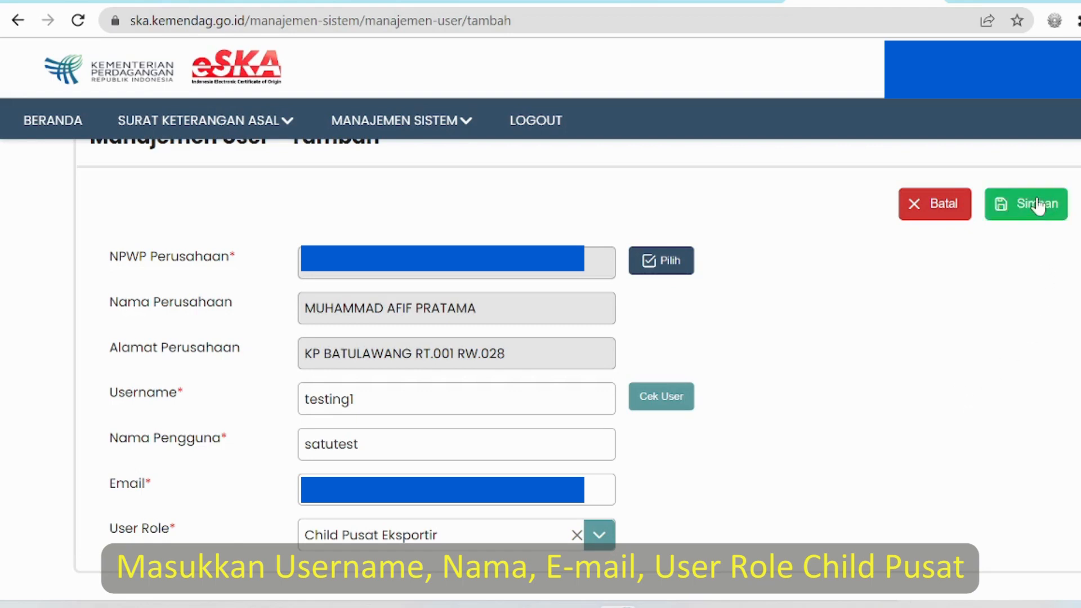
click(1045, 209)
click(732, 363)
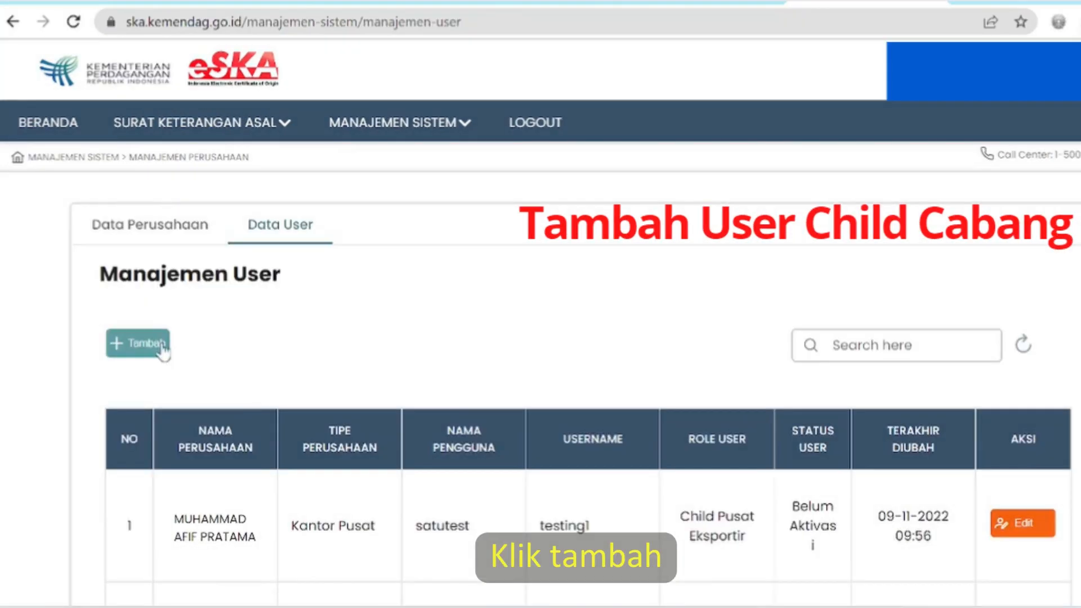
Step: Start another new user and attach it to the UD. RESI ELEKTRONIK branch company
click(163, 352)
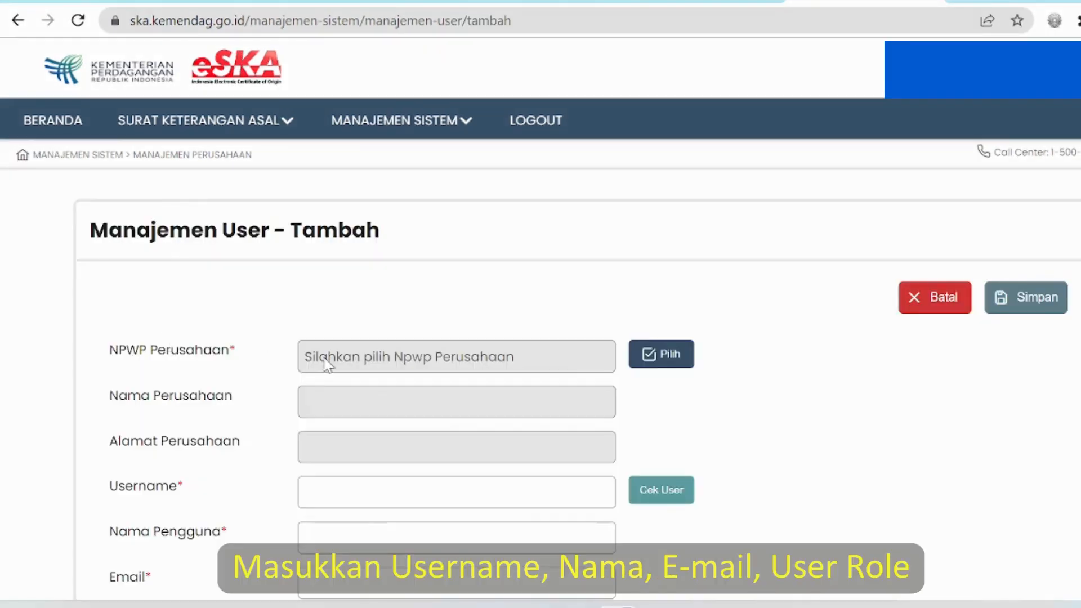
click(648, 355)
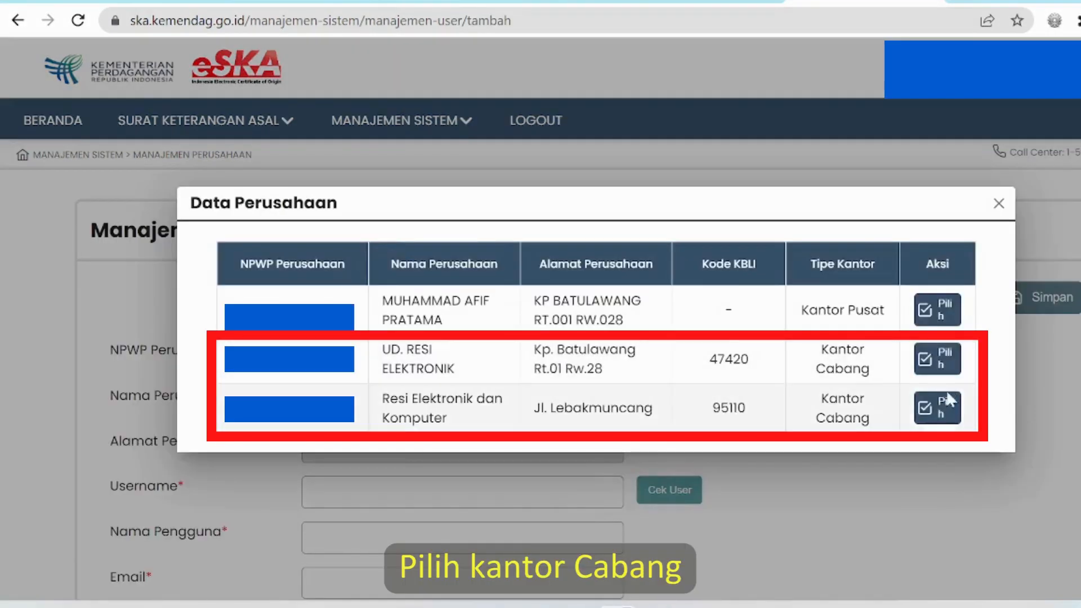
click(946, 366)
scroll(510, 311, down, 3)
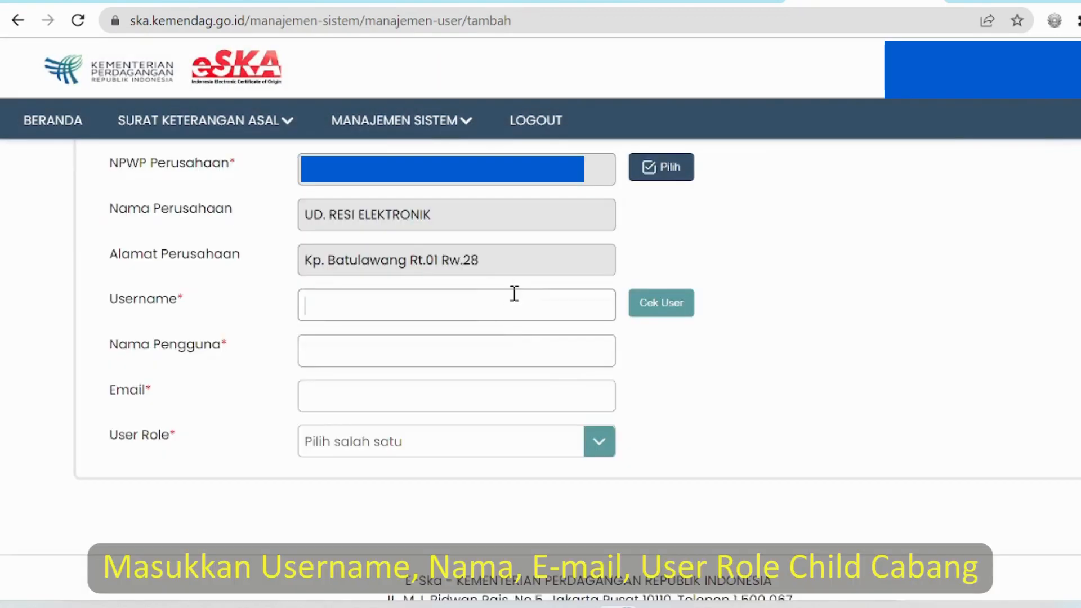
Step: Enter username testing2, name duatest, role Child Cabang Eksportir, and save the user
text(testing2)
click(514, 348)
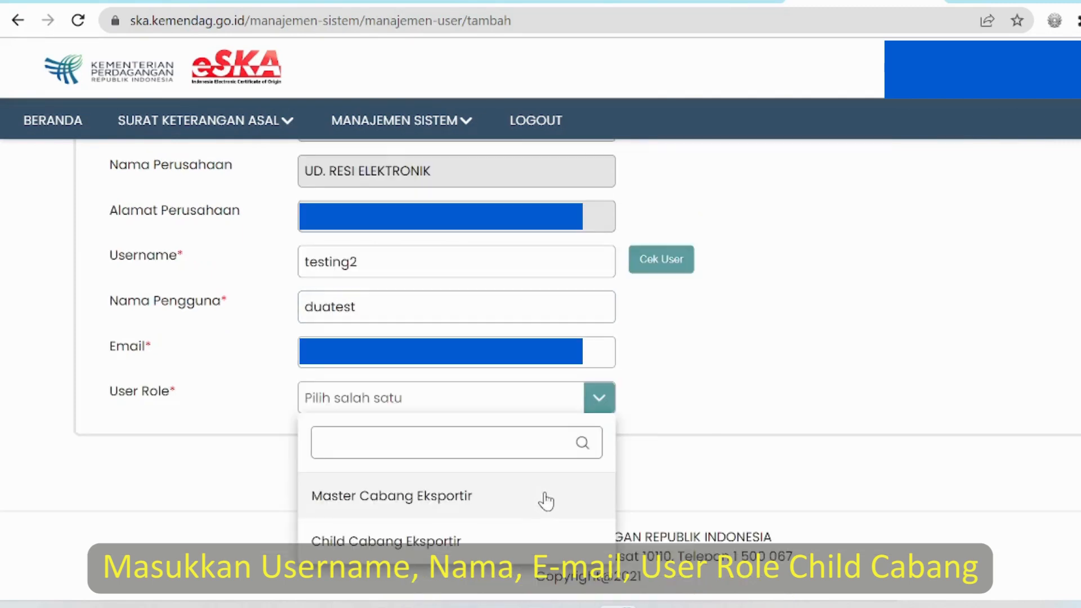
click(542, 535)
scroll(531, 386, up, 3)
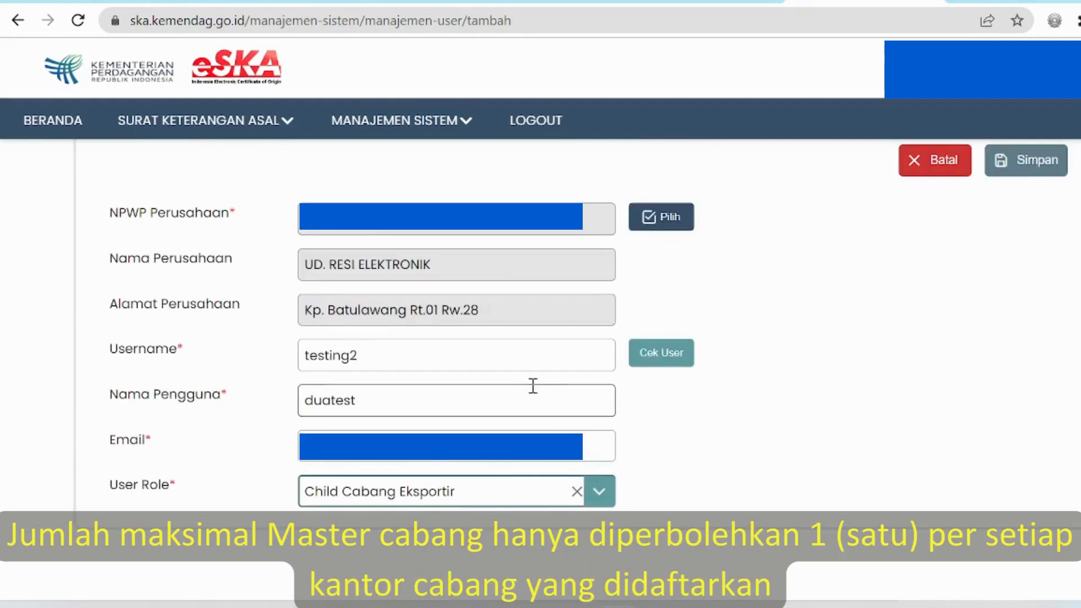
click(1031, 210)
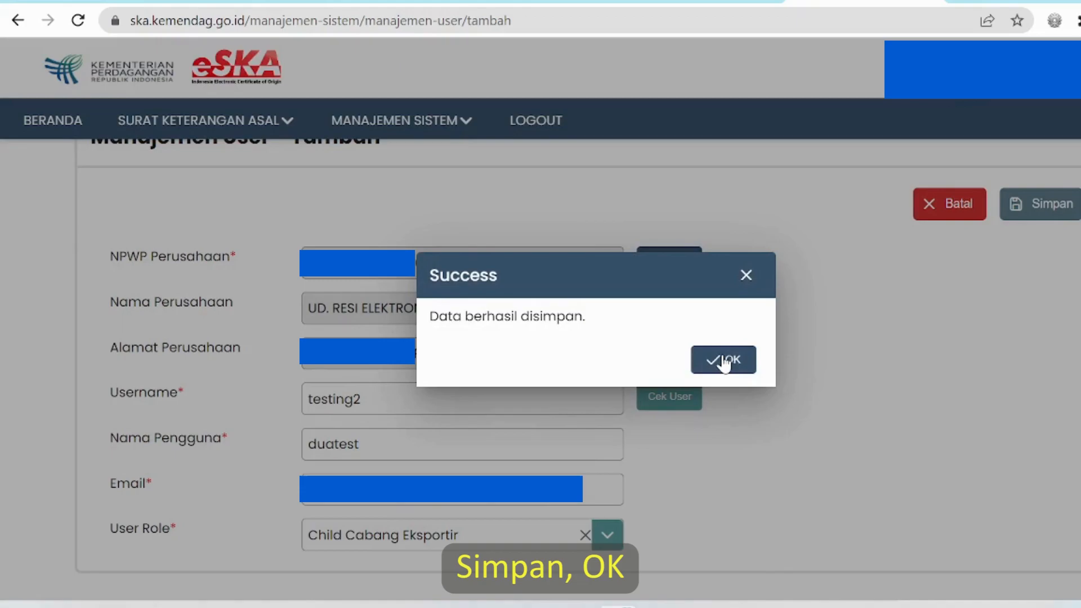
click(724, 361)
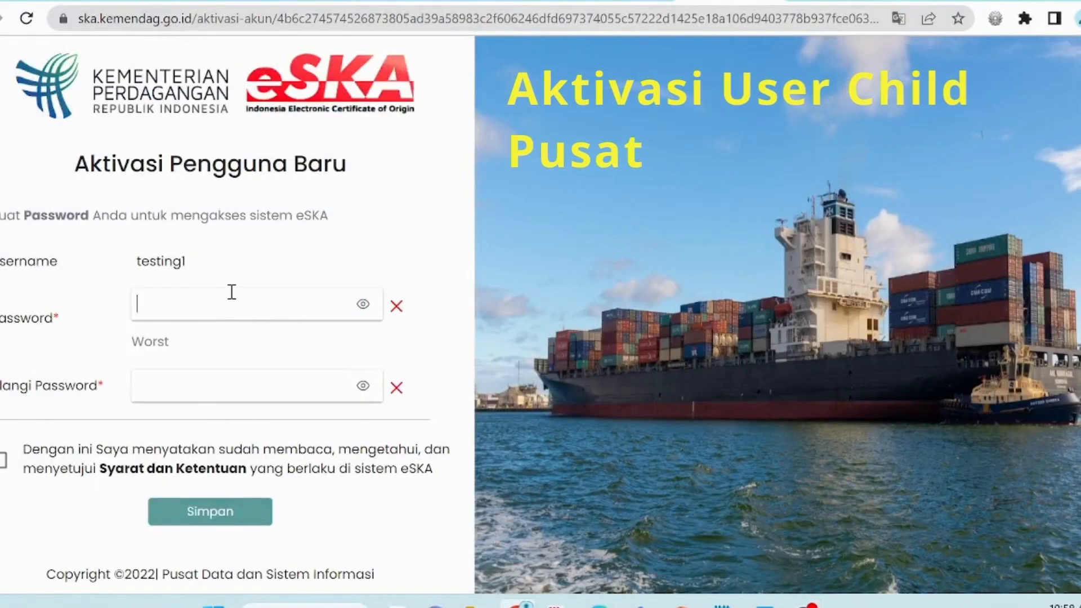
Step: Submit testing1's activation with a new password and the terms and conditions accepted
text(12)
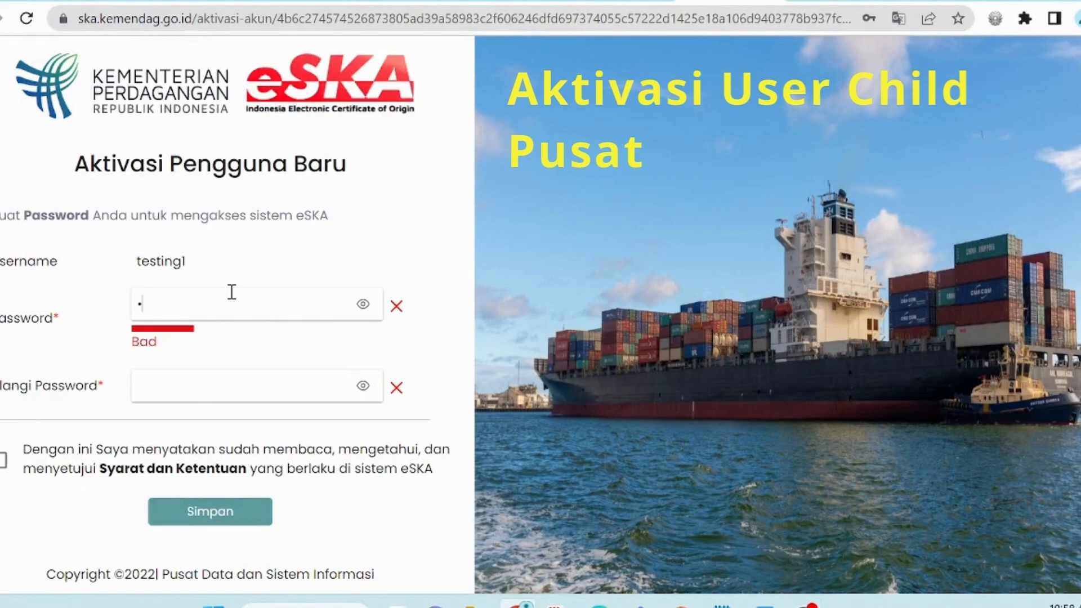
text(3)
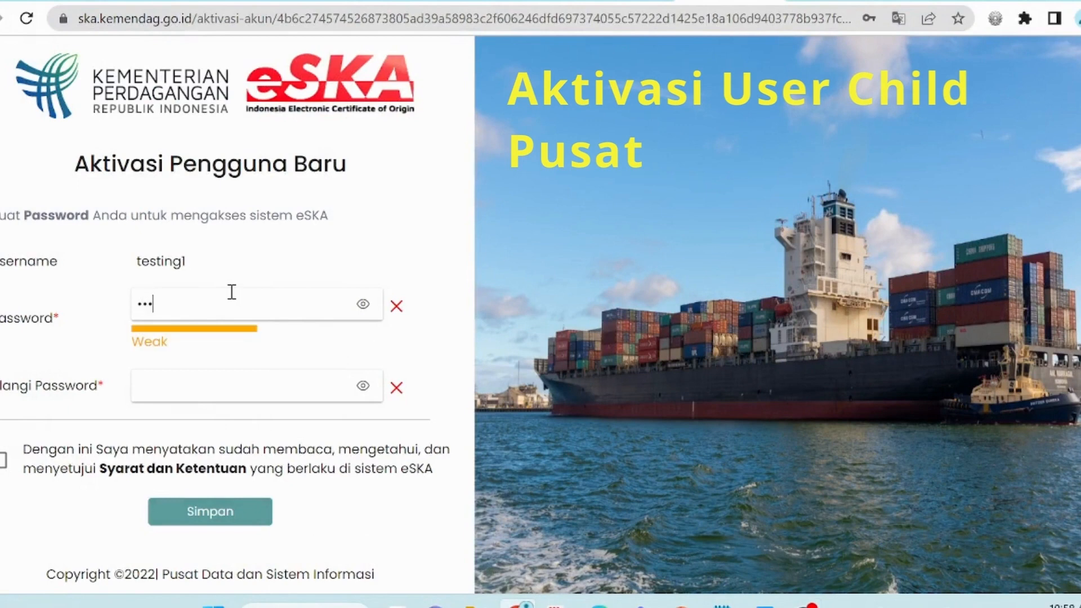
text(456789012)
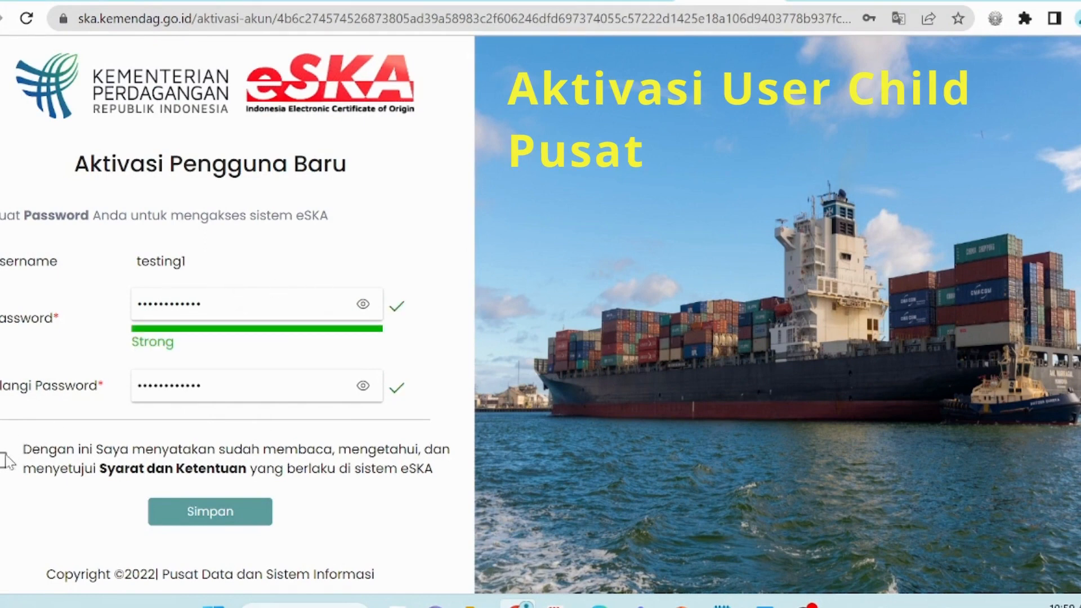
click(5, 461)
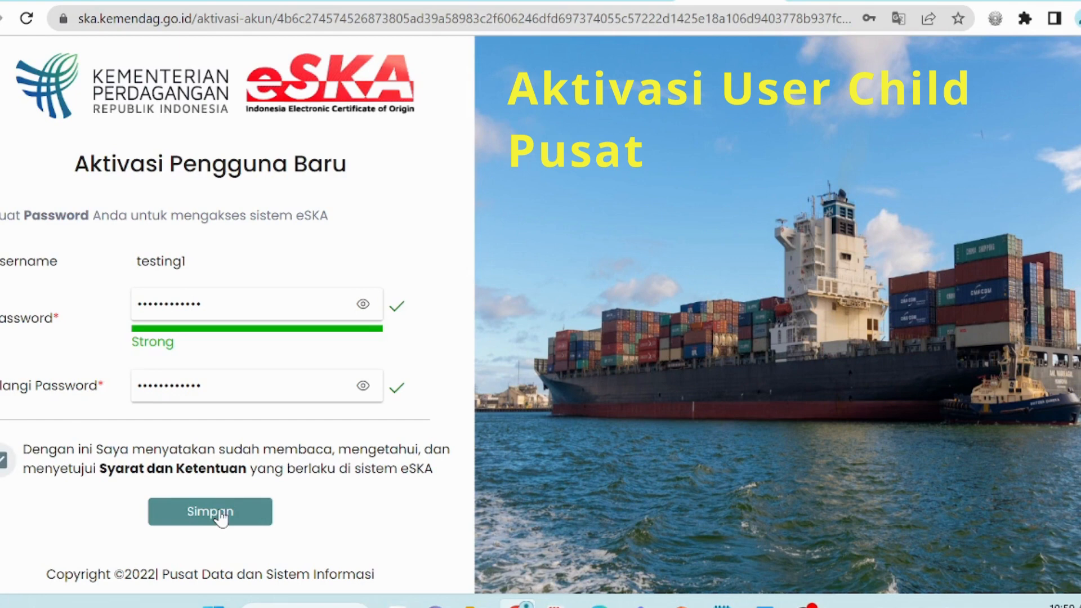
click(248, 516)
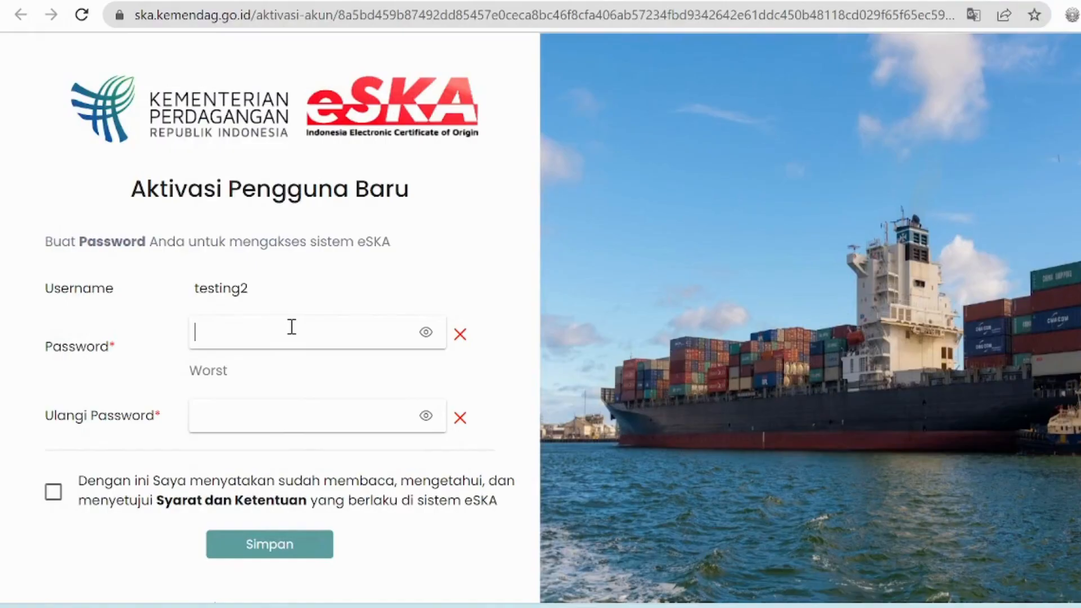
Step: Enter and repeat a strong password for testing2, accept the terms, and save
click(291, 326)
text(123)
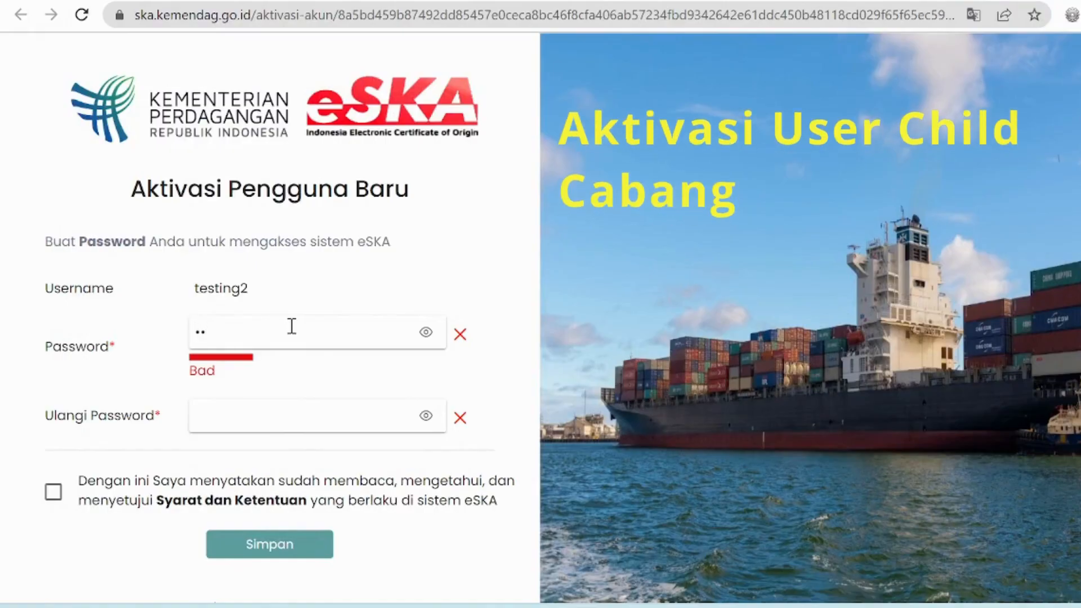
text(456789)
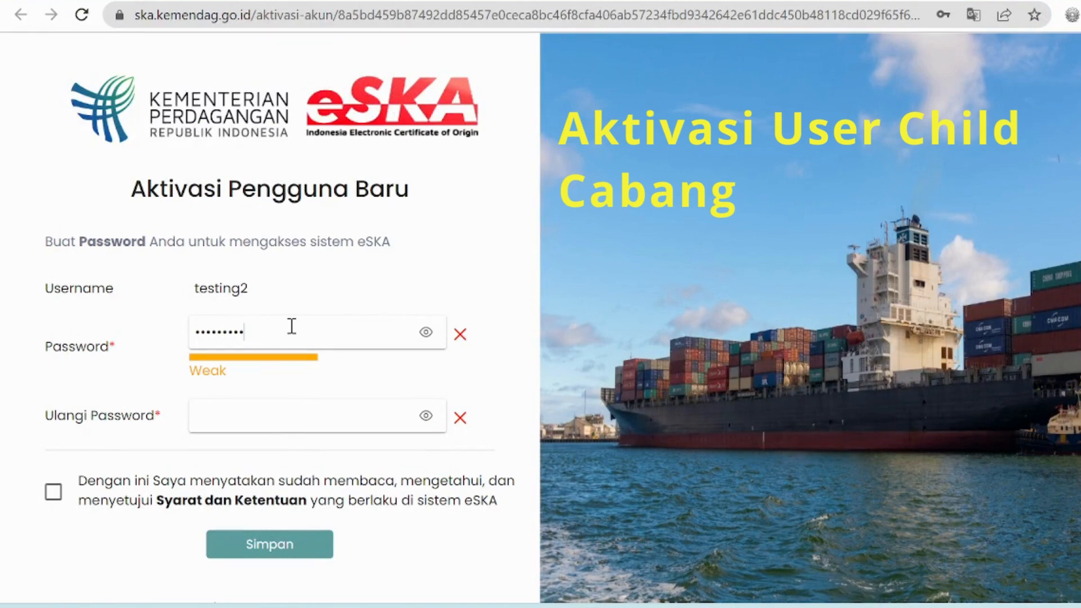
text(Ab@)
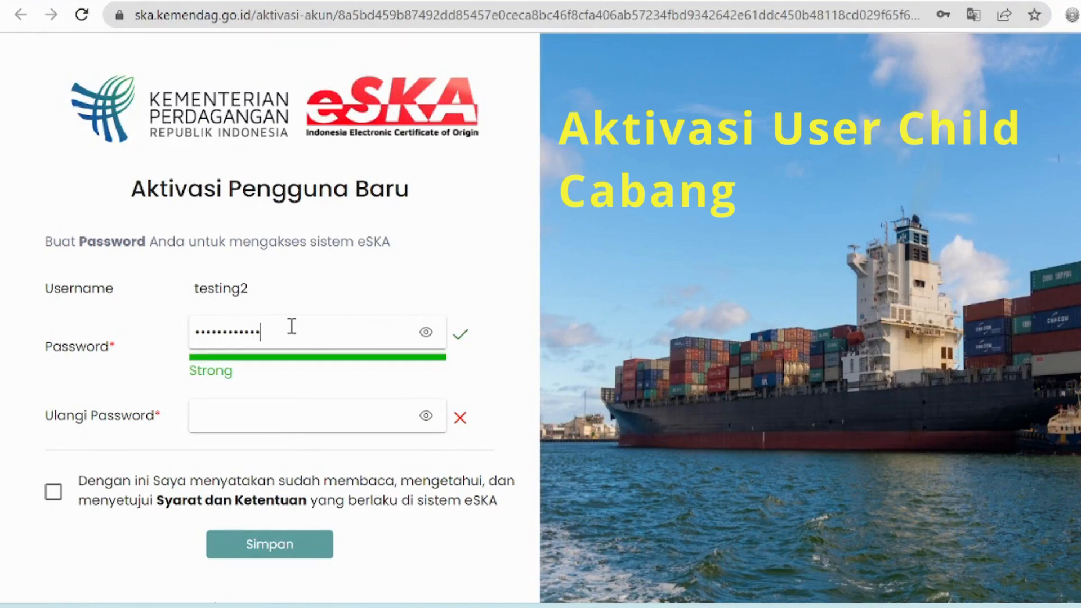
click(287, 415)
text(1234567890123)
click(58, 492)
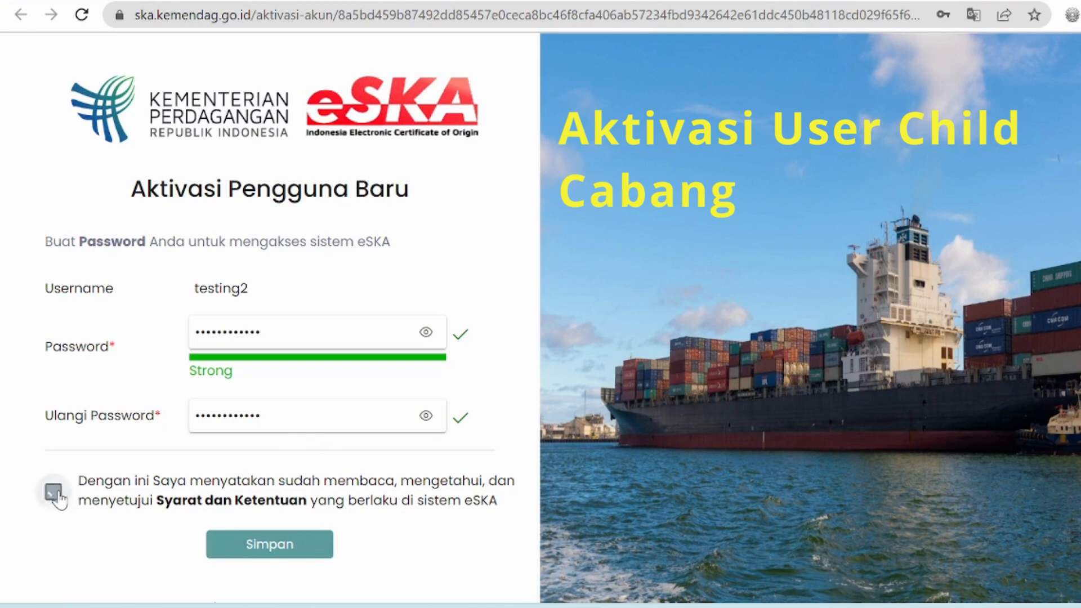
click(256, 546)
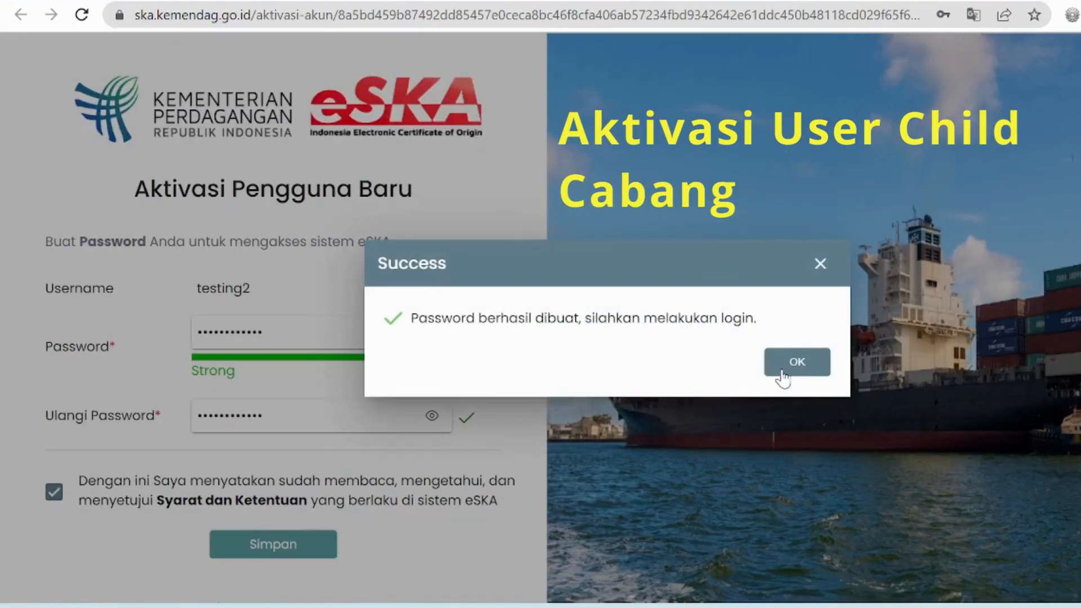
click(783, 373)
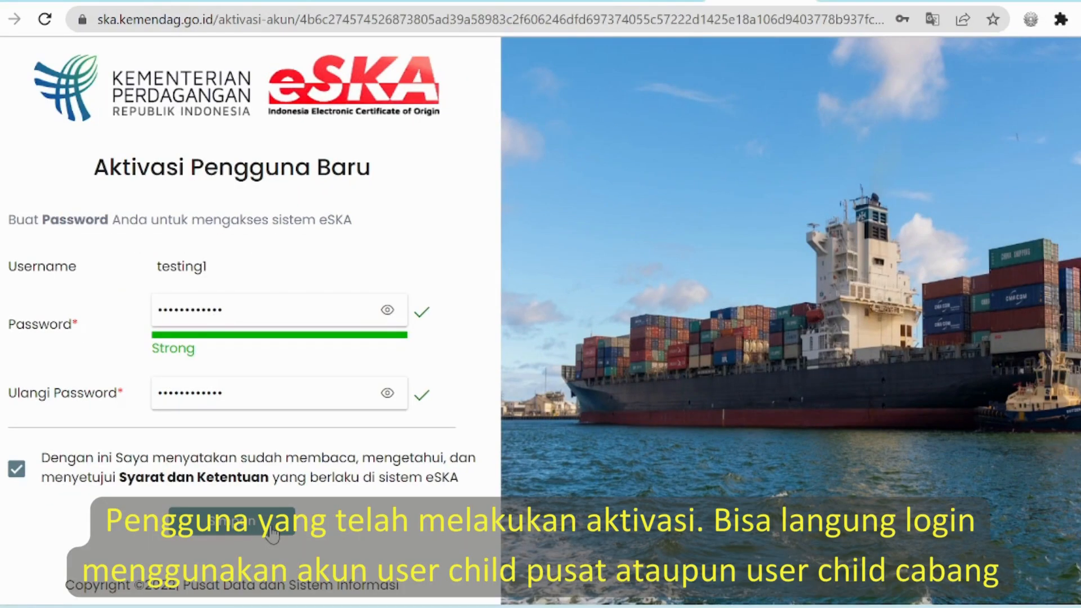
Step: Save the remaining child user's password, then log in to eSKA as testing1 with its password
click(272, 534)
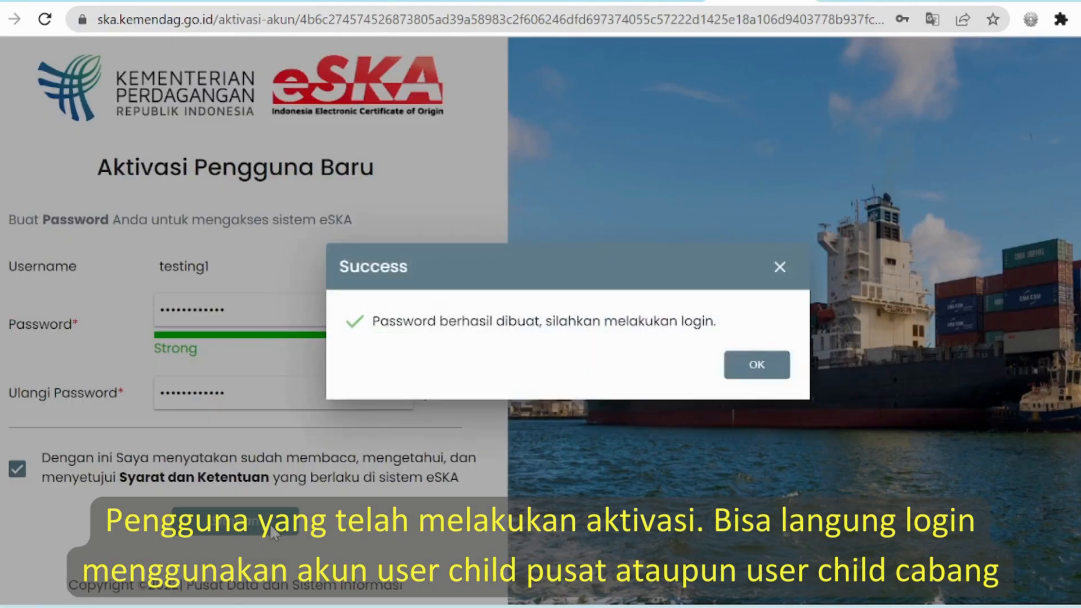
click(754, 366)
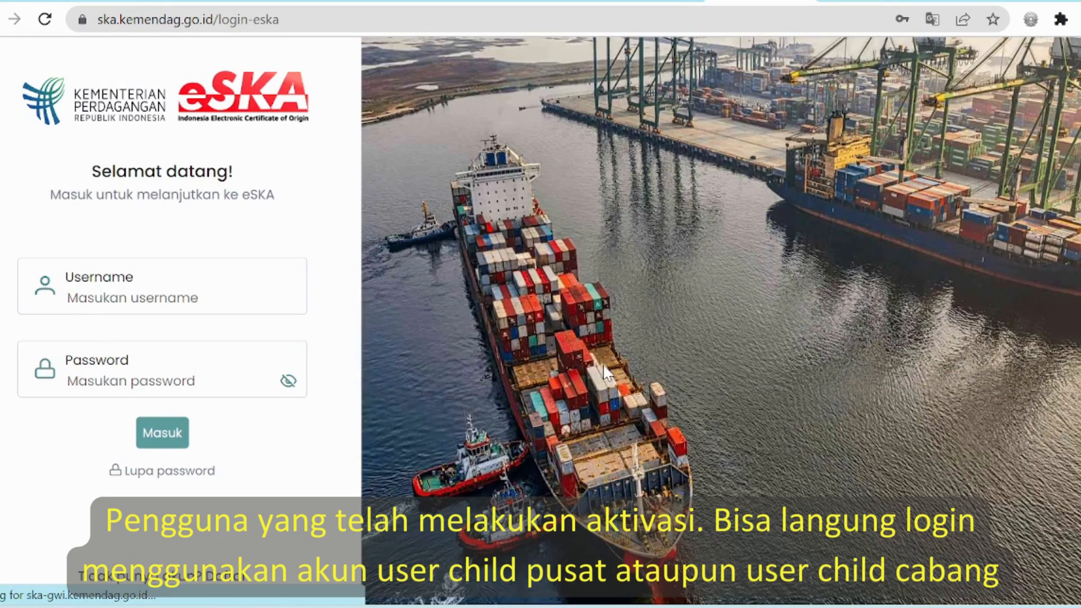
click(250, 300)
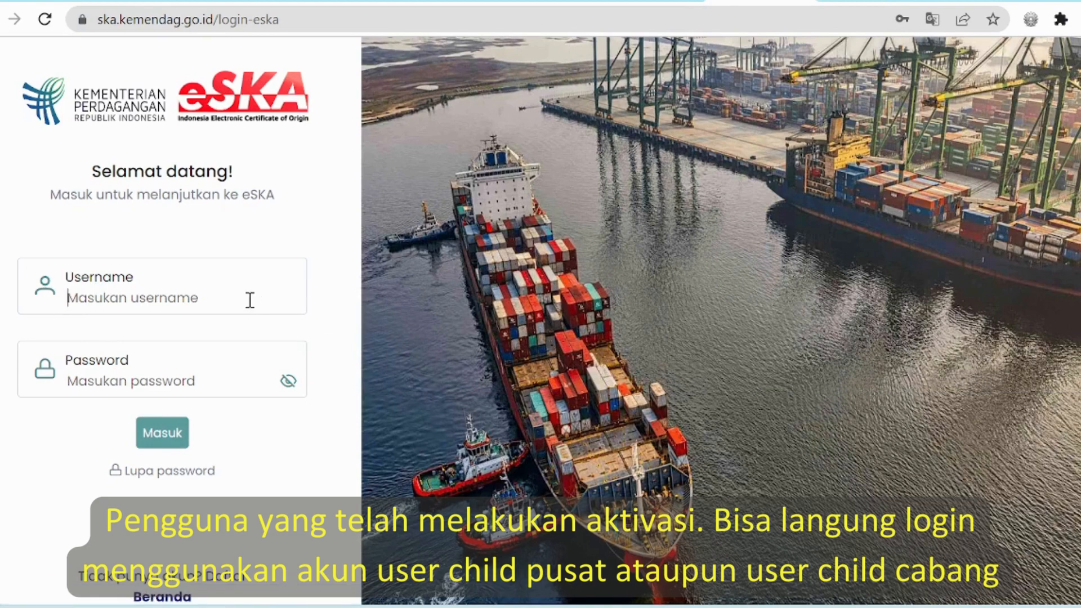
text(testing1)
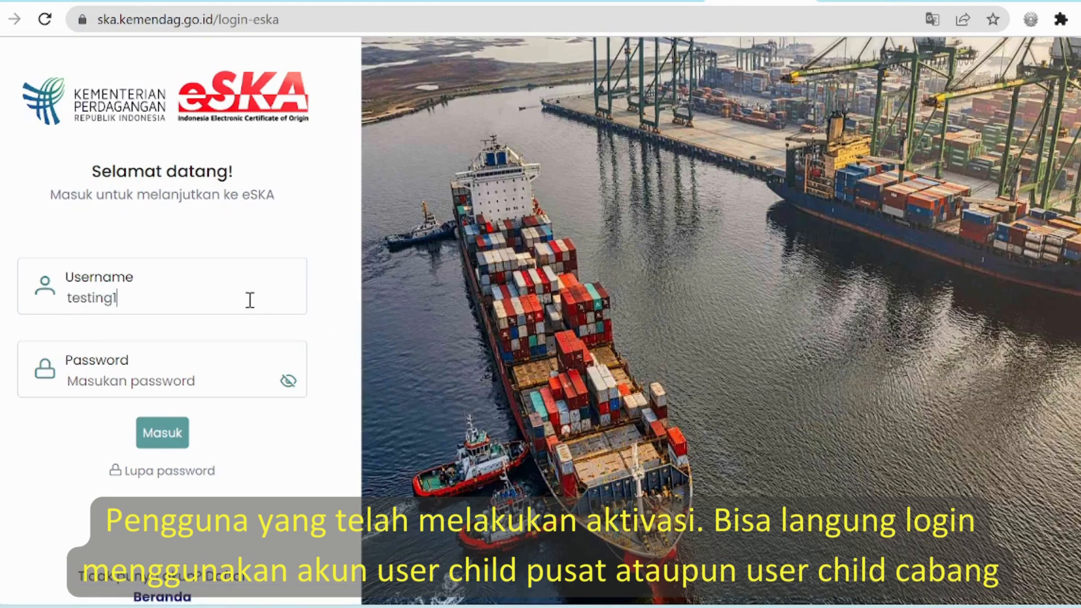
click(239, 389)
text(•••••••••)
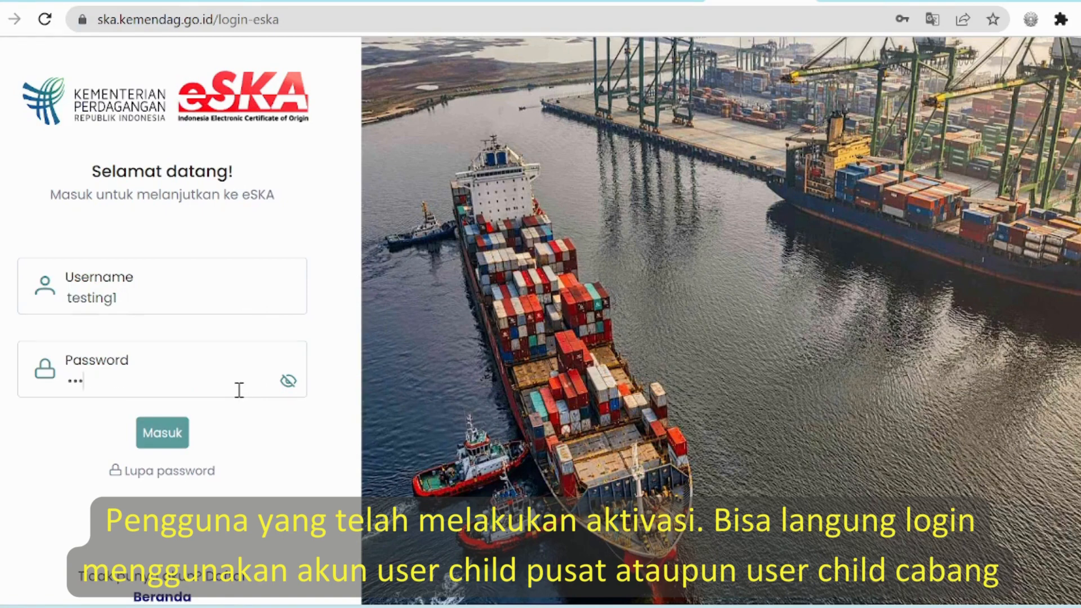
text(••••)
click(176, 440)
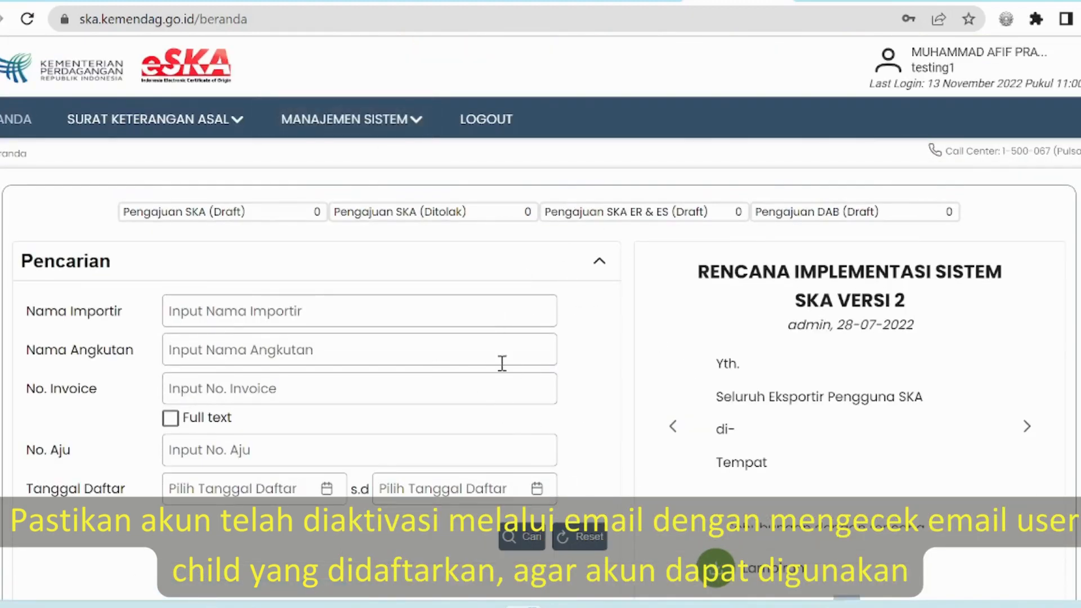
Step: Go to Surat Keterangan Asal > Pengisian Form SKA via the Manajemen Sistem menu
scroll(557, 306, down, 5)
scroll(494, 349, up, 5)
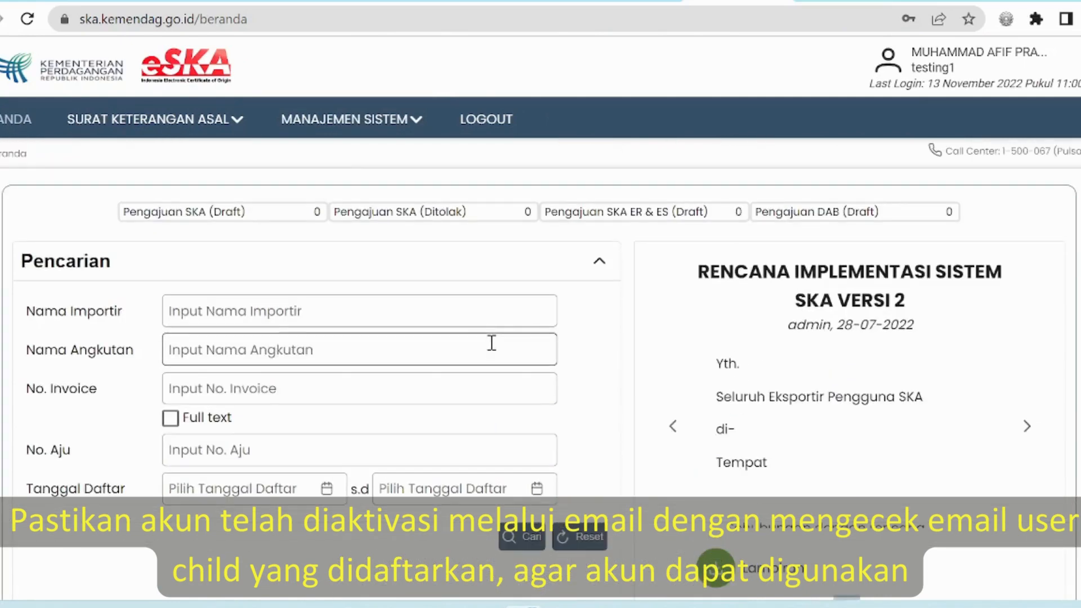
click(367, 134)
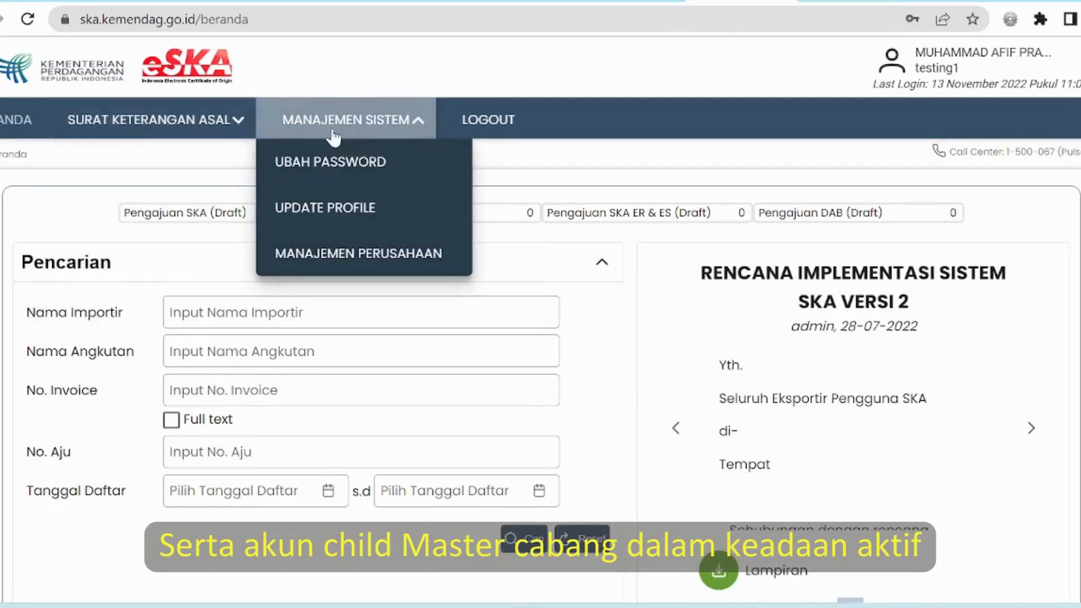
mouse_move(217, 119)
click(191, 166)
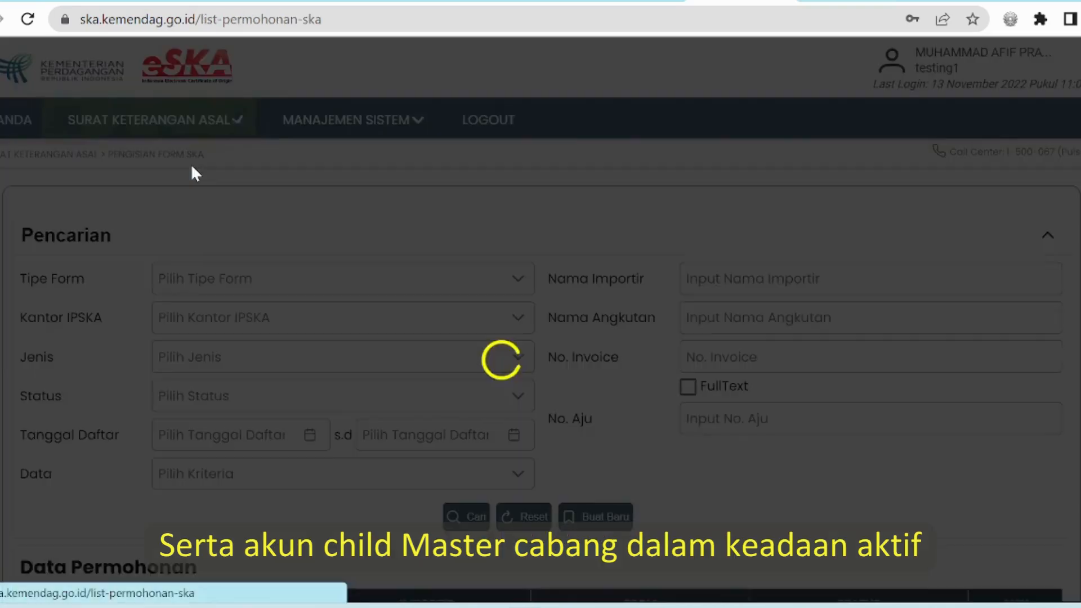
Step: Start Buat Baru, then close the Pilih Tipe Form SKA dialog without choosing a type
scroll(475, 299, down, 3)
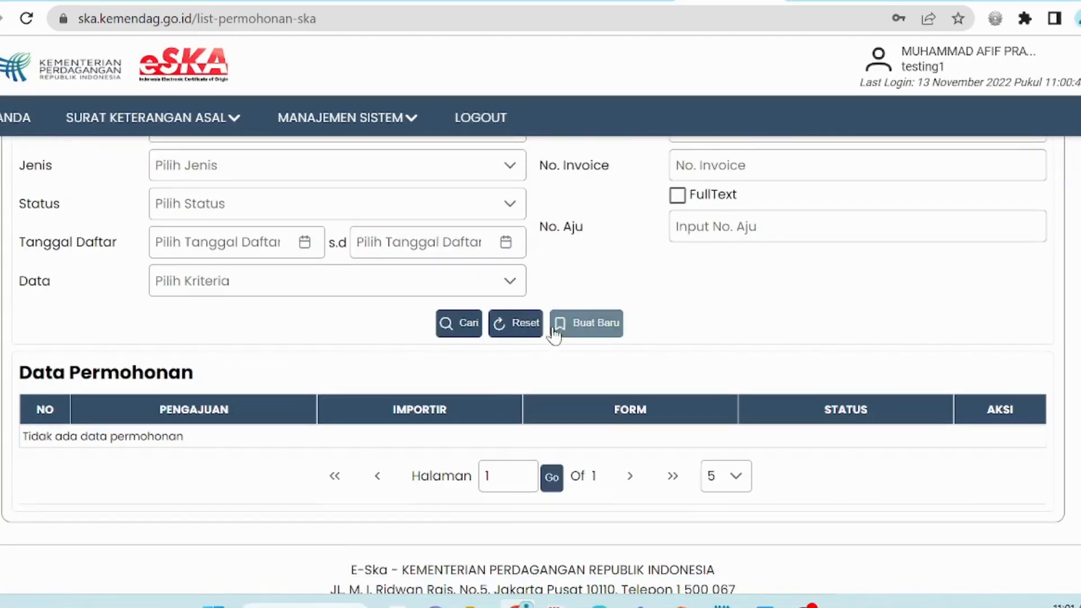
click(587, 324)
click(733, 202)
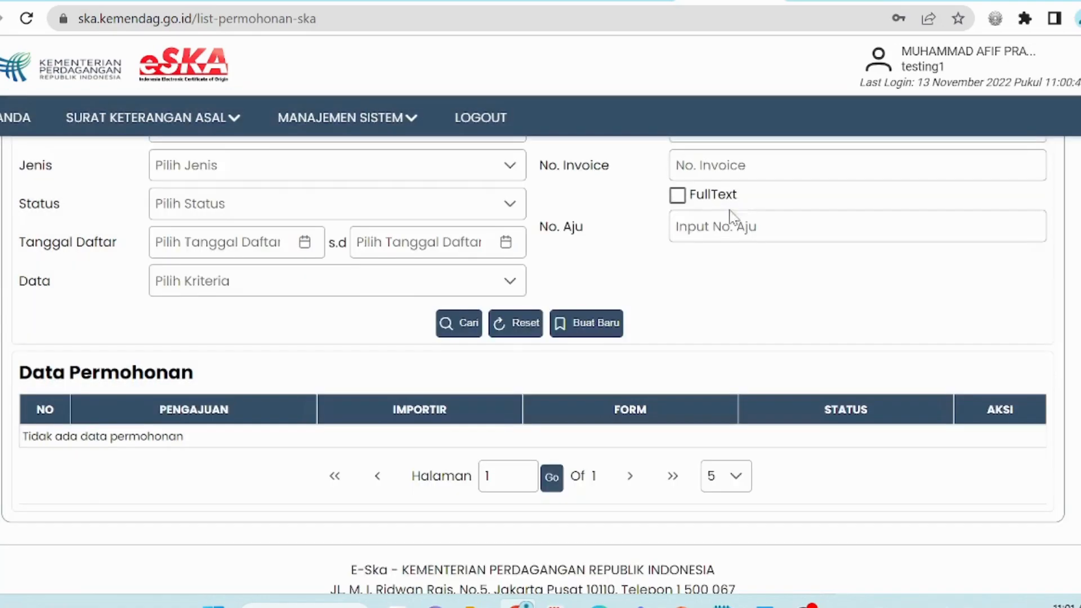
scroll(582, 345, up, 4)
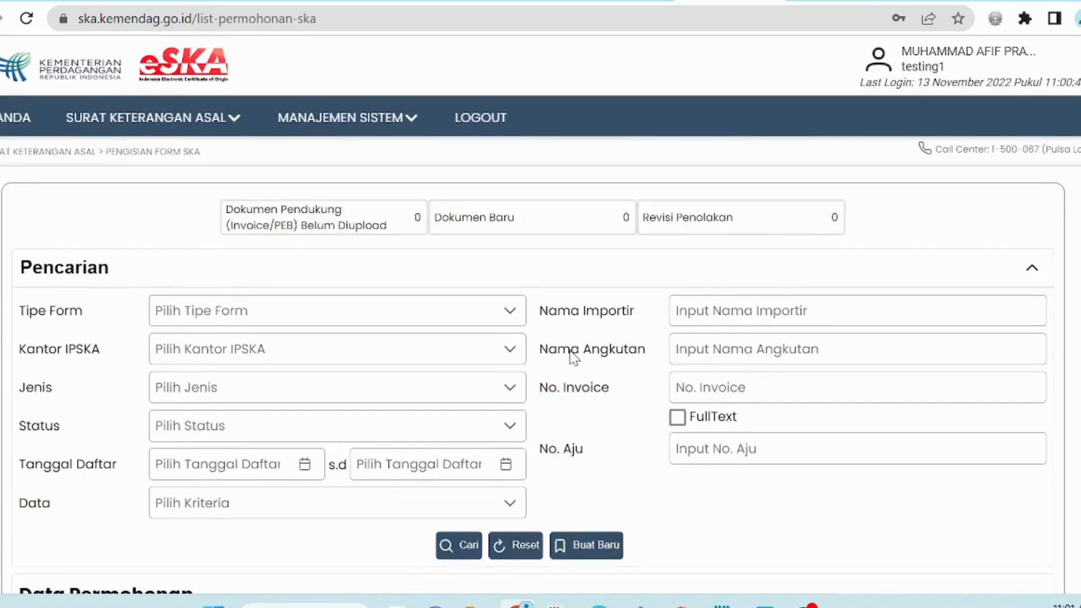